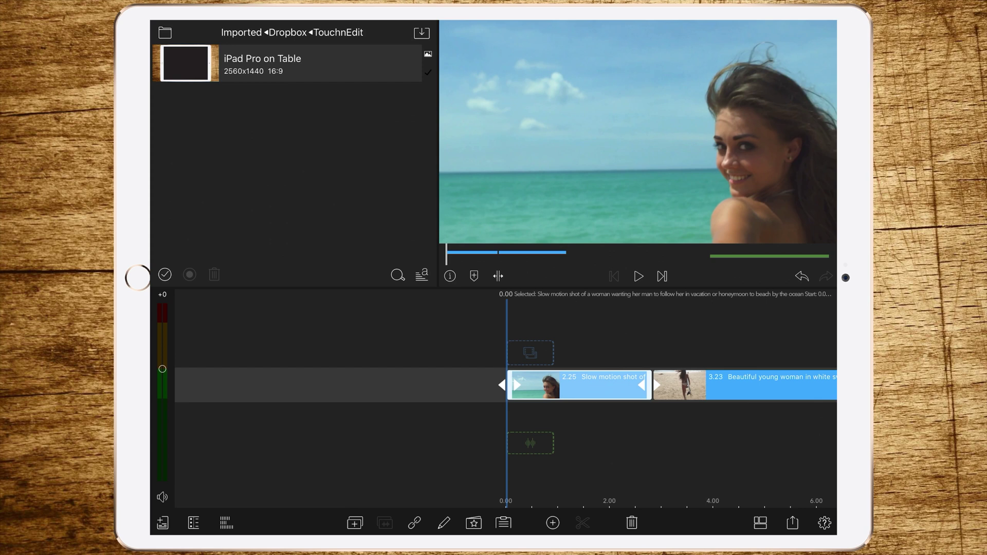
{"action": "left_click", "coordinate": [639, 276]}
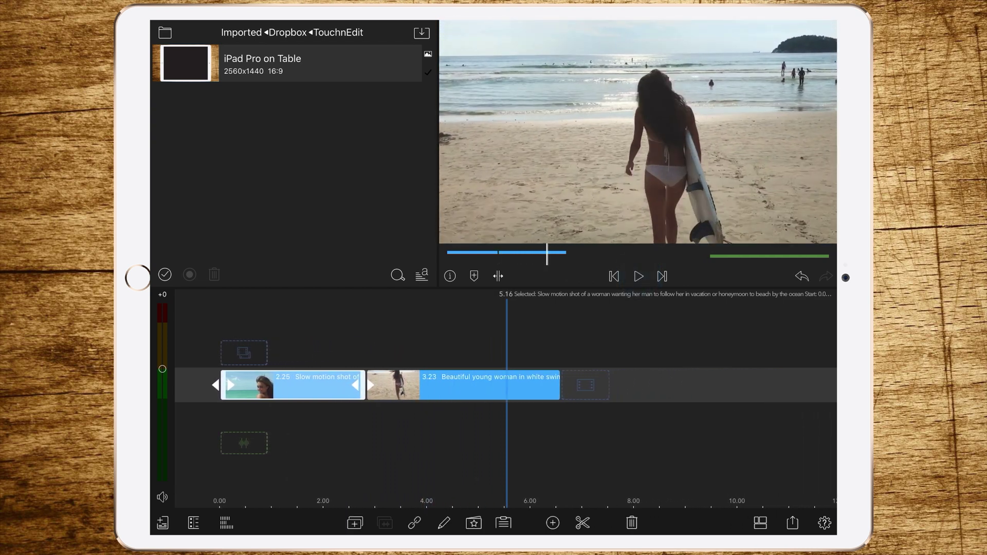
{"action": "left_click_drag", "start_coordinate": [509, 470], "coordinate": [690, 469]}
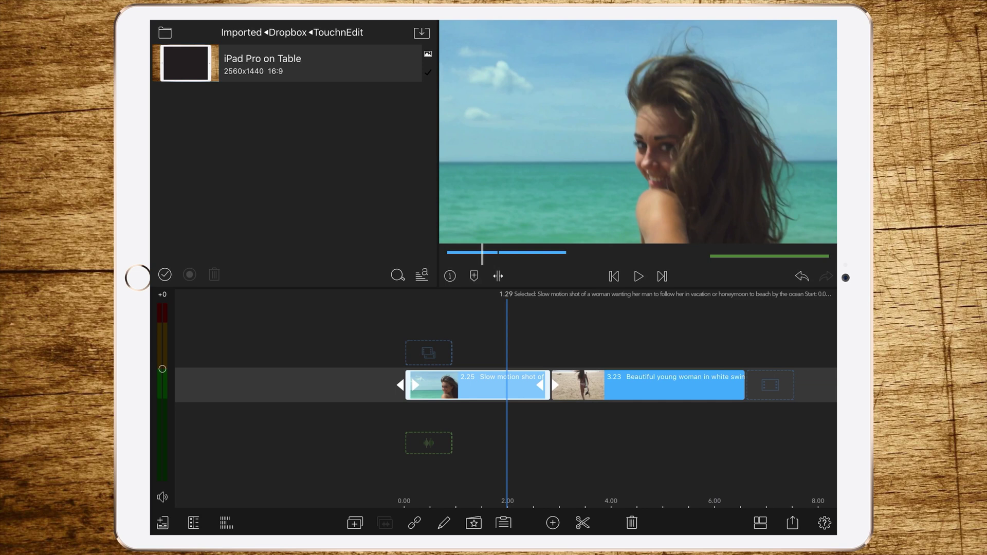
{"action": "scroll", "coordinate": [506, 385], "scroll_direction": "up", "scroll_amount": 10}
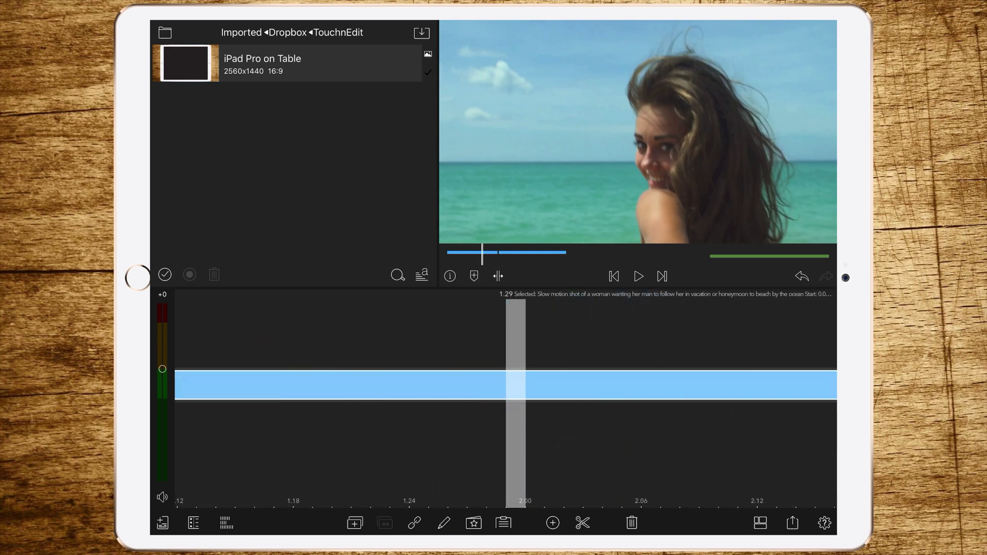
Zoom in on the ocean–surfboard join and nudge it one frame earlier
{"action": "left_click_drag", "start_coordinate": [617, 463], "coordinate": [463, 462]}
{"action": "left_click_drag", "start_coordinate": [694, 385], "coordinate": [524, 386]}
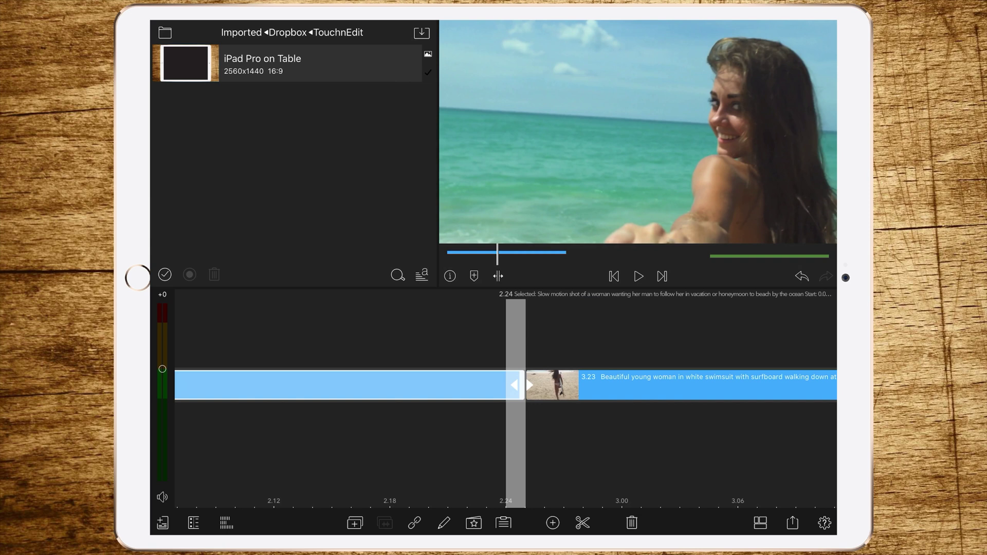
{"action": "left_click", "coordinate": [515, 385]}
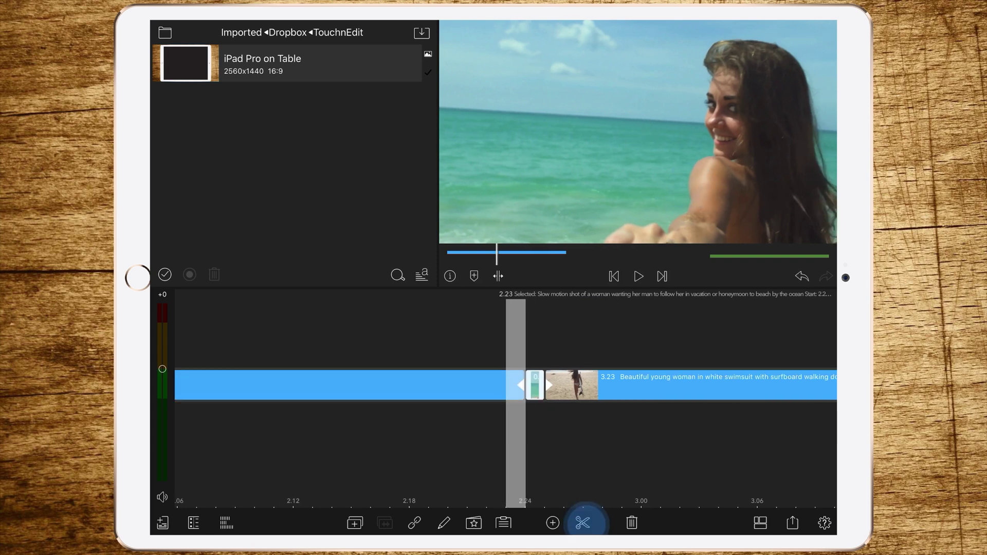
{"action": "left_click", "coordinate": [587, 523]}
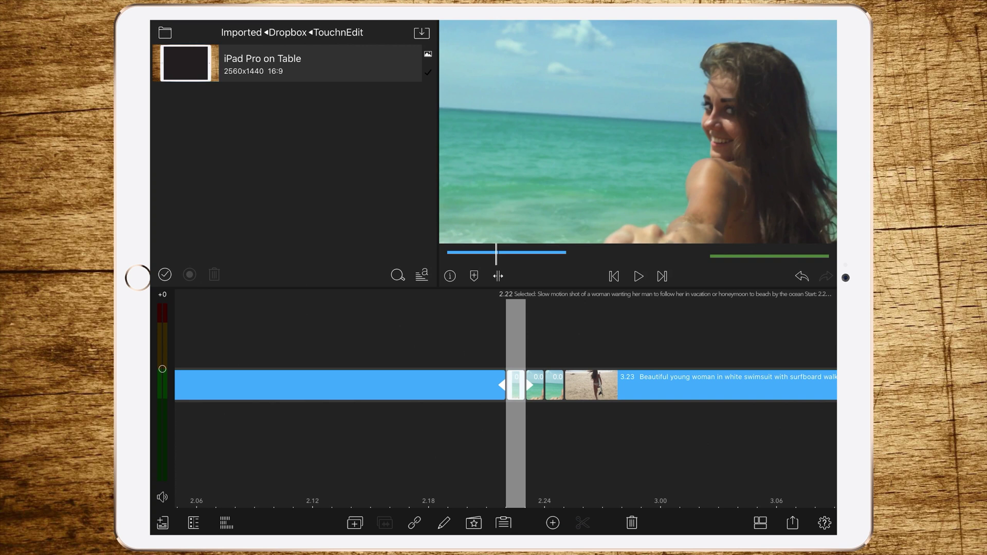
{"action": "left_click", "coordinate": [590, 380]}
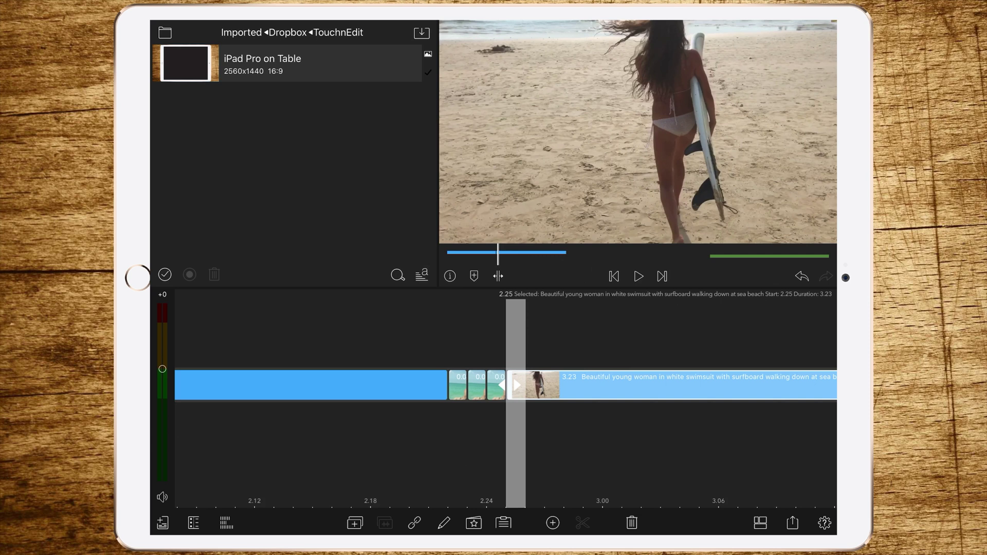
{"action": "left_click_drag", "start_coordinate": [462, 448], "coordinate": [386, 447]}
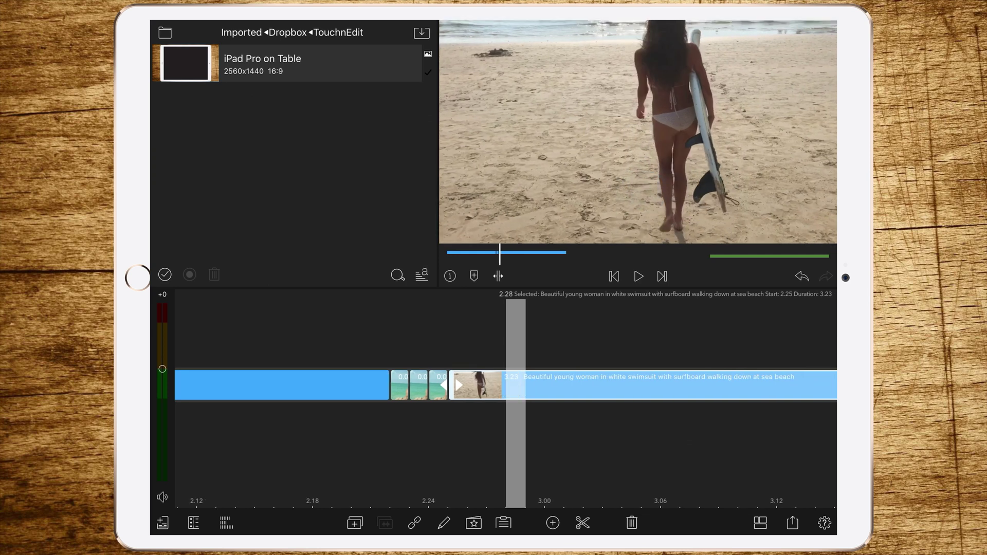
Split the surfboard clip at the playhead, then open and close a single-frame ocean piece's editor
{"action": "left_click", "coordinate": [582, 523]}
{"action": "left_click_drag", "start_coordinate": [555, 478], "coordinate": [670, 479]}
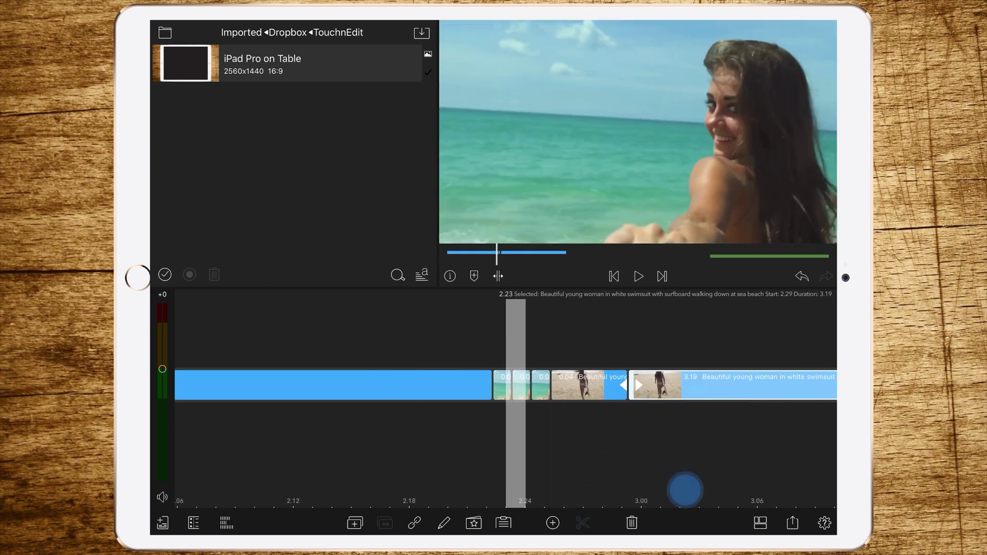
{"action": "scroll", "coordinate": [579, 386], "scroll_direction": "up", "scroll_amount": 2}
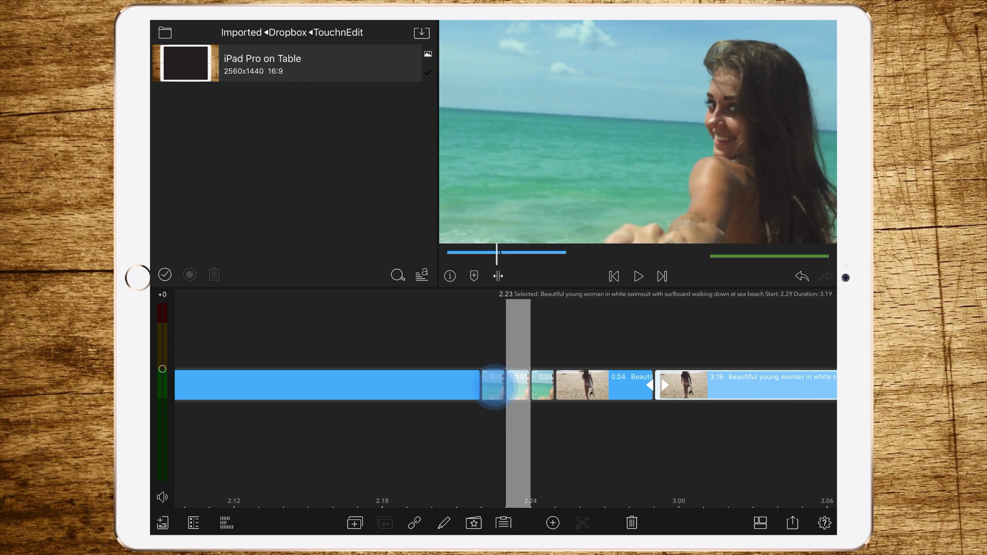
{"action": "double_click", "coordinate": [498, 385]}
{"action": "left_click", "coordinate": [172, 32]}
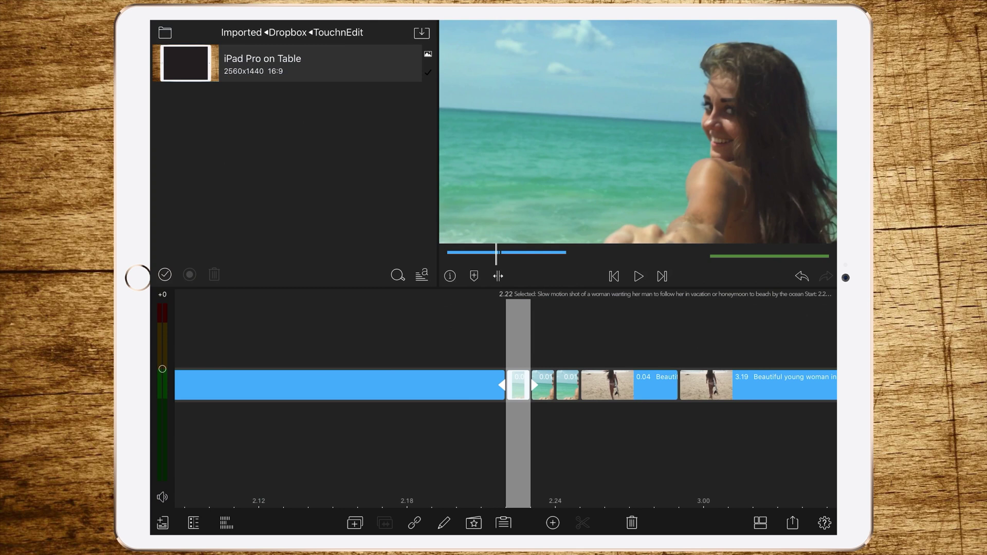
Apply a Zoom blur to the one-frame ocean piece, with Amount about 10.8 and centred mid-frame
{"action": "left_click", "coordinate": [444, 523]}
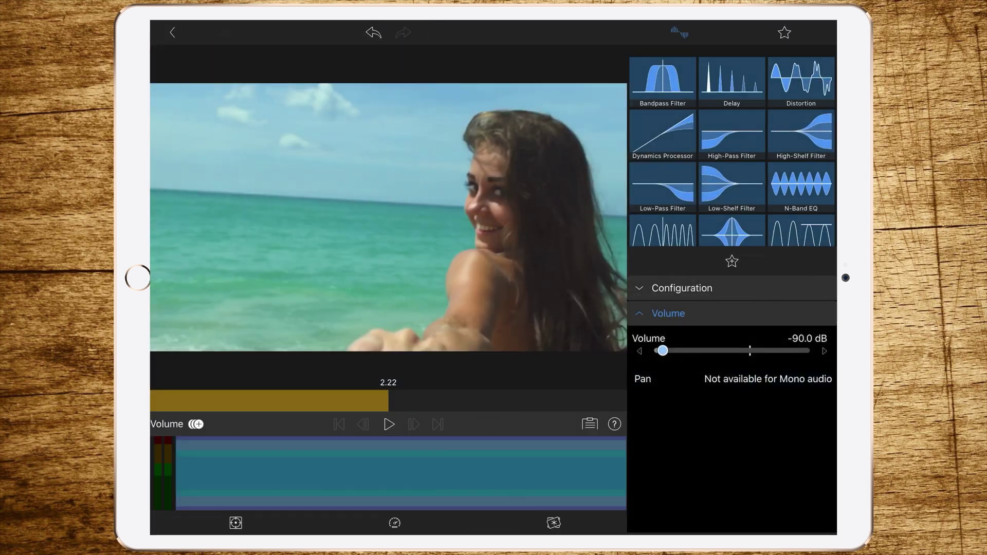
{"action": "left_click", "coordinate": [553, 522]}
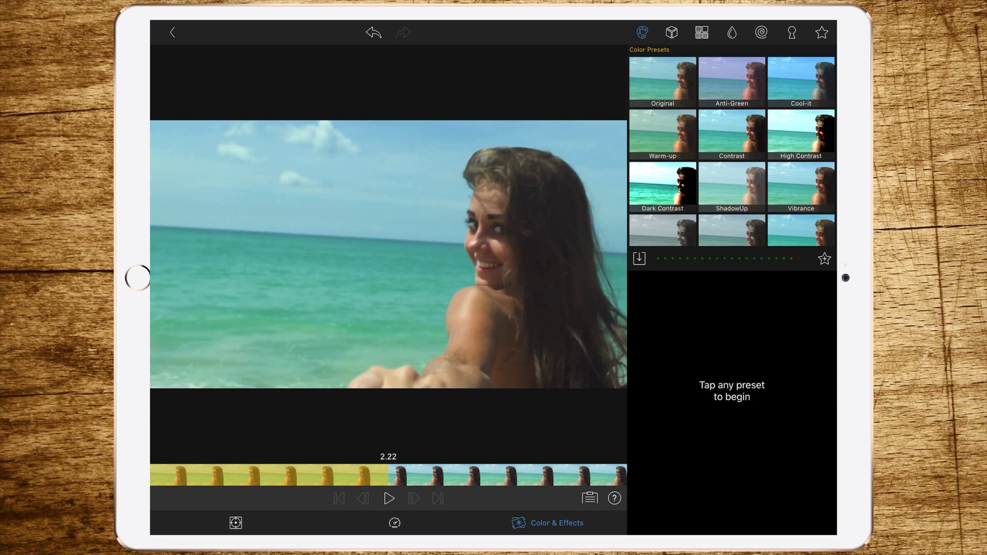
{"action": "left_click", "coordinate": [732, 33]}
{"action": "left_click_drag", "start_coordinate": [786, 223], "coordinate": [787, 121]}
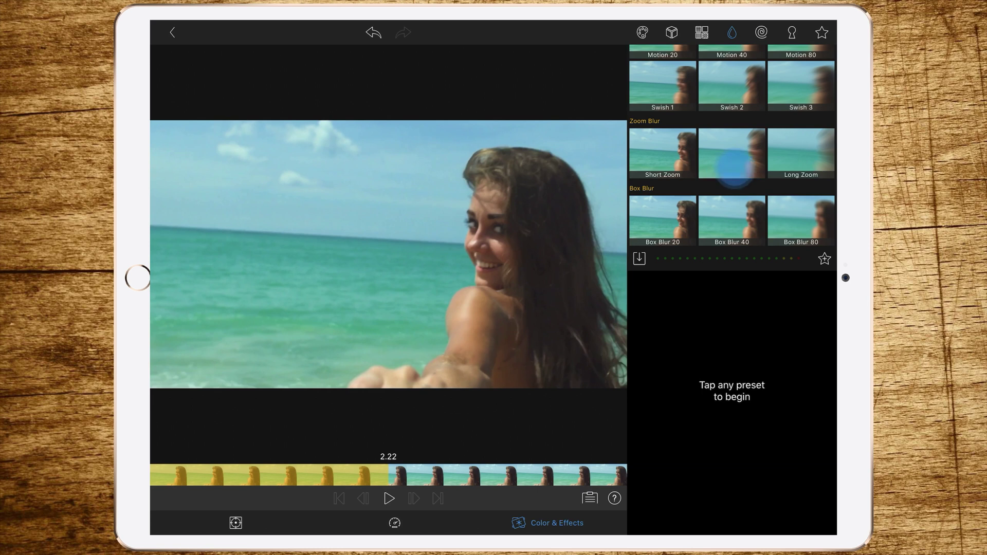
{"action": "left_click", "coordinate": [732, 151]}
{"action": "left_click_drag", "start_coordinate": [501, 254], "coordinate": [486, 255]}
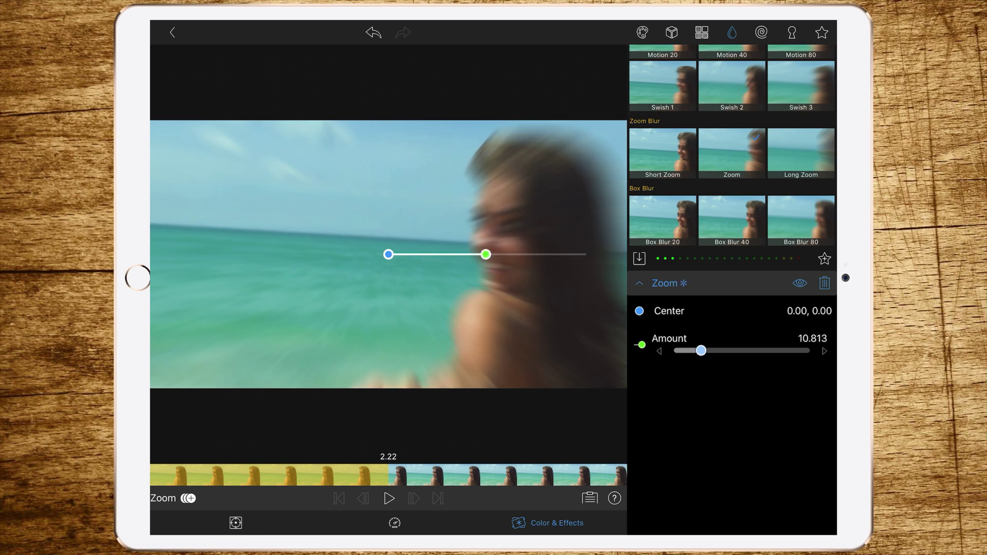
{"action": "mouse_move", "coordinate": [388, 255]}
{"action": "left_mouse_down"}
{"action": "mouse_move", "coordinate": [412, 295]}
{"action": "mouse_move", "coordinate": [607, 278]}
{"action": "mouse_move", "coordinate": [605, 266]}
{"action": "mouse_move", "coordinate": [551, 338]}
{"action": "mouse_move", "coordinate": [505, 302]}
{"action": "mouse_move", "coordinate": [377, 250]}
{"action": "mouse_move", "coordinate": [408, 242]}
{"action": "mouse_move", "coordinate": [353, 247]}
{"action": "mouse_move", "coordinate": [394, 251]}
{"action": "left_mouse_up"}
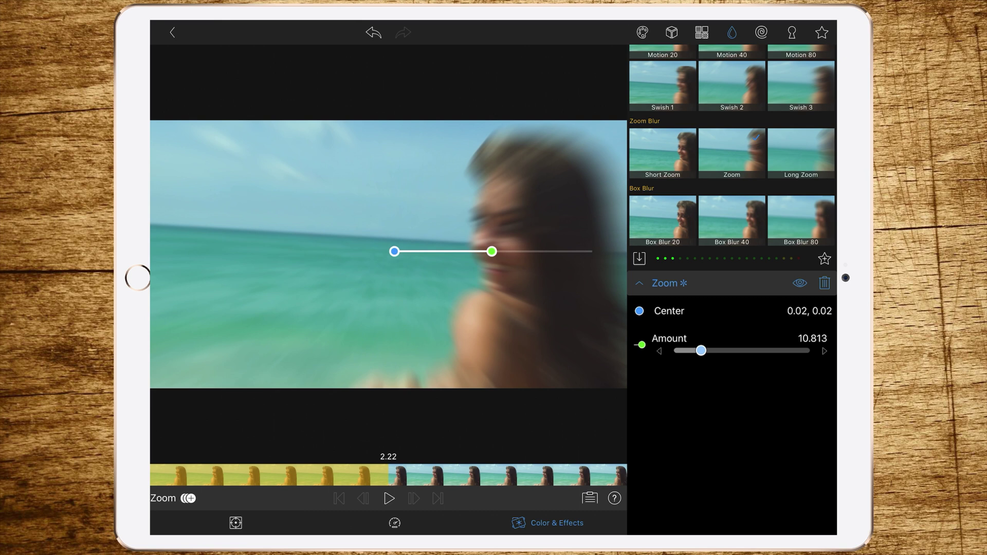
{"action": "left_click", "coordinate": [172, 32]}
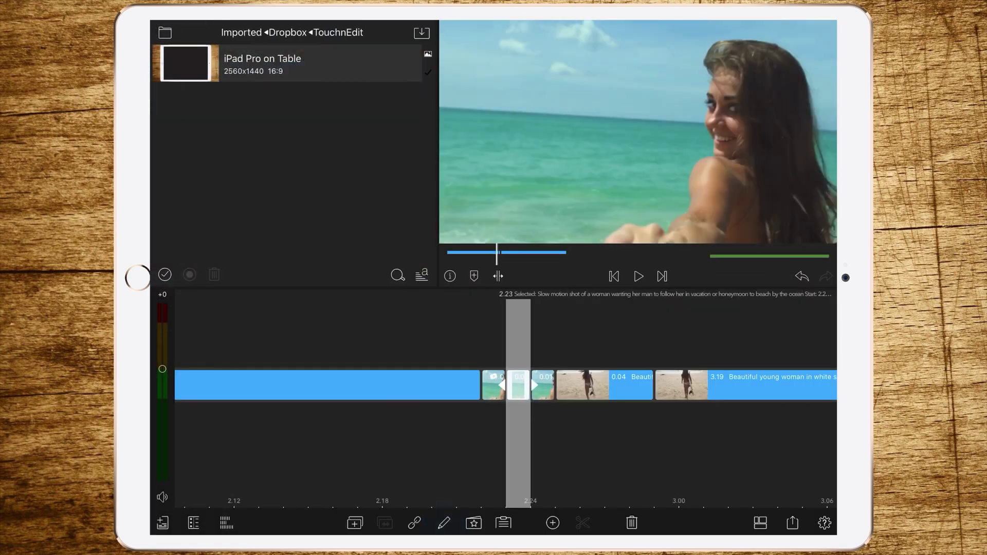
Add a Zoom blur of about 11.1 to the next ocean frame, centred on the woman
{"action": "left_click", "coordinate": [473, 523]}
{"action": "left_click", "coordinate": [732, 33]}
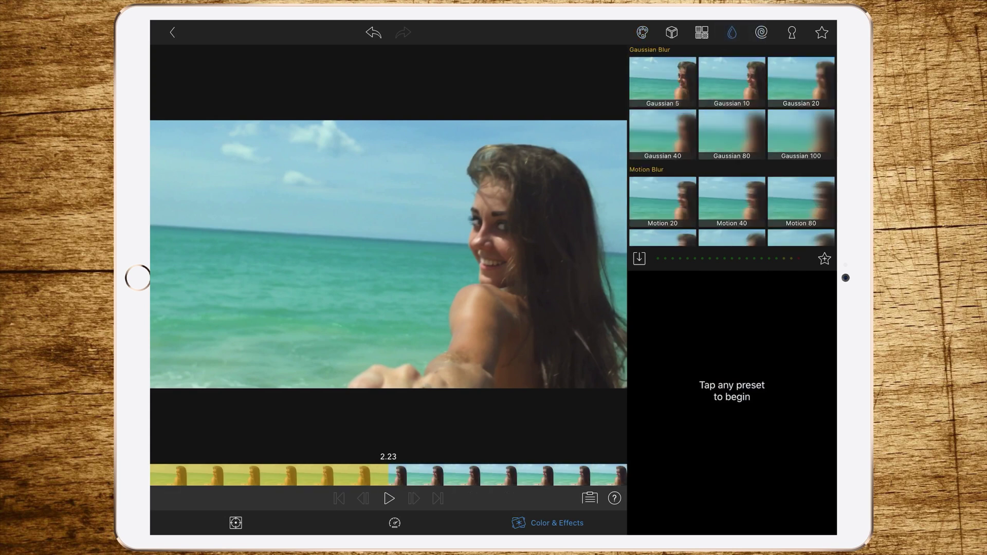
{"action": "scroll", "coordinate": [732, 154], "scroll_direction": "down", "scroll_amount": 3}
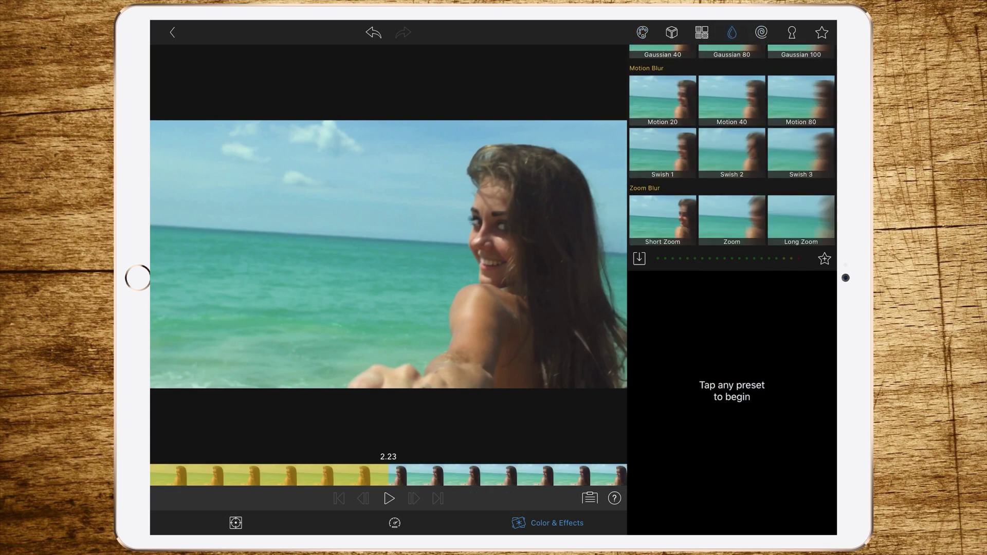
{"action": "left_click", "coordinate": [732, 220]}
{"action": "left_click_drag", "start_coordinate": [717, 351], "coordinate": [699, 351]}
{"action": "mouse_move", "coordinate": [388, 255]}
{"action": "left_mouse_down"}
{"action": "mouse_move", "coordinate": [491, 329]}
{"action": "mouse_move", "coordinate": [506, 311]}
{"action": "left_mouse_up"}
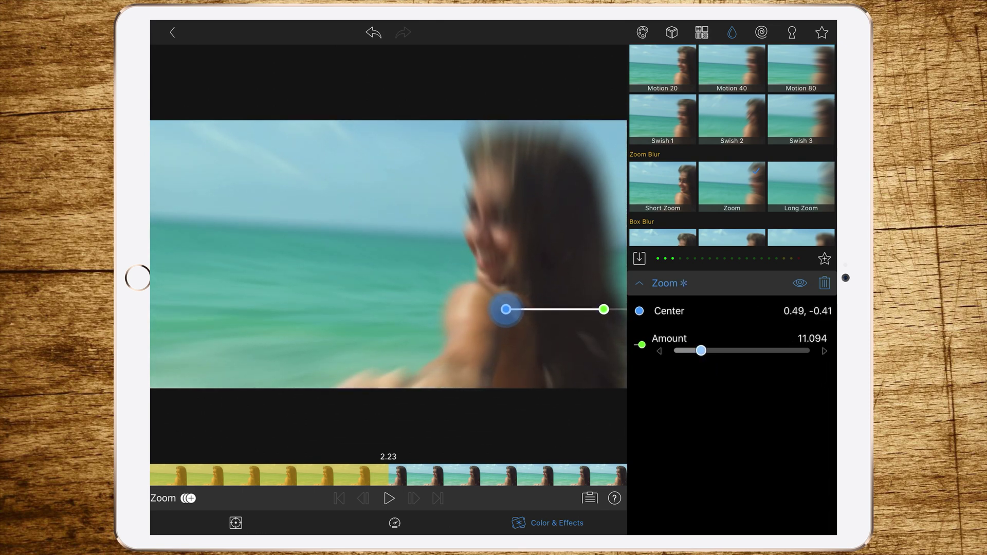
{"action": "left_click_drag", "start_coordinate": [505, 312], "coordinate": [509, 315]}
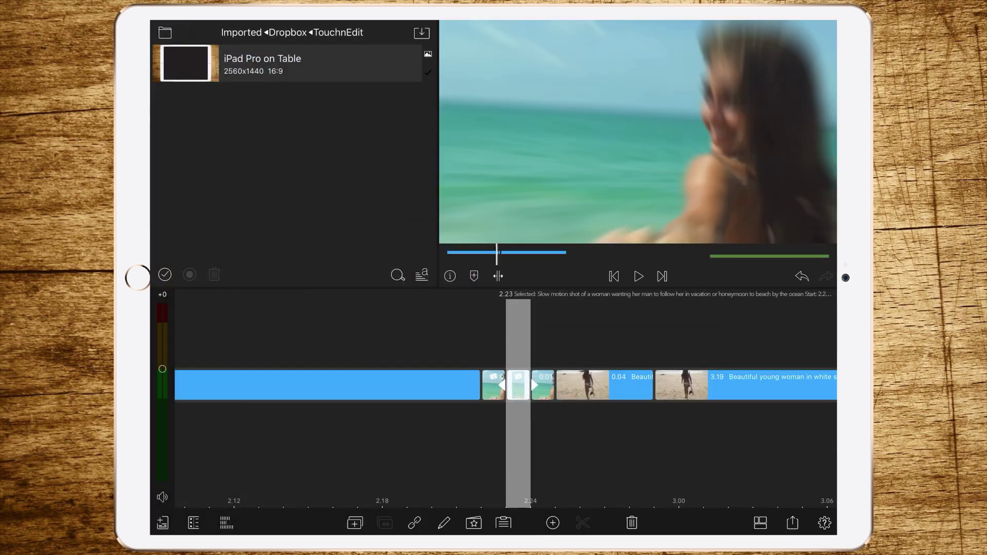
{"action": "left_click_drag", "start_coordinate": [540, 386], "coordinate": [515, 386]}
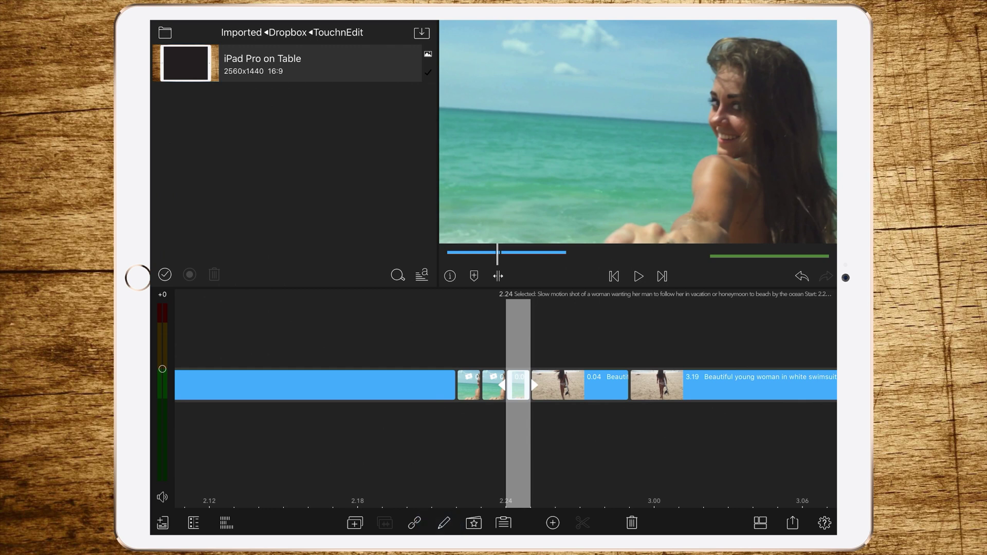
Add a Zoom blur of about 11.25 to the frame at 2.24, centred at the right edge
{"action": "left_click", "coordinate": [474, 522]}
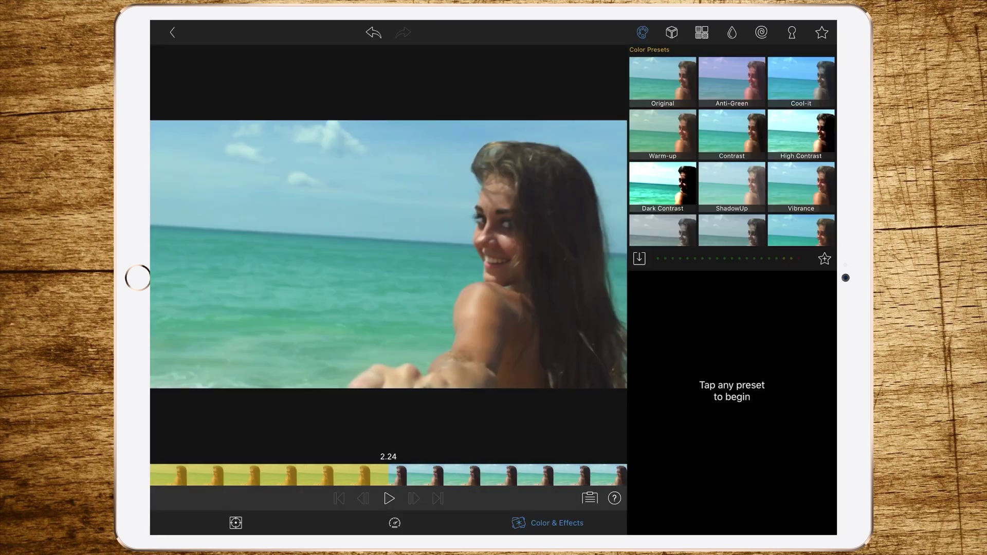
{"action": "left_click", "coordinate": [732, 32]}
{"action": "scroll", "coordinate": [732, 154], "scroll_direction": "down", "scroll_amount": 1}
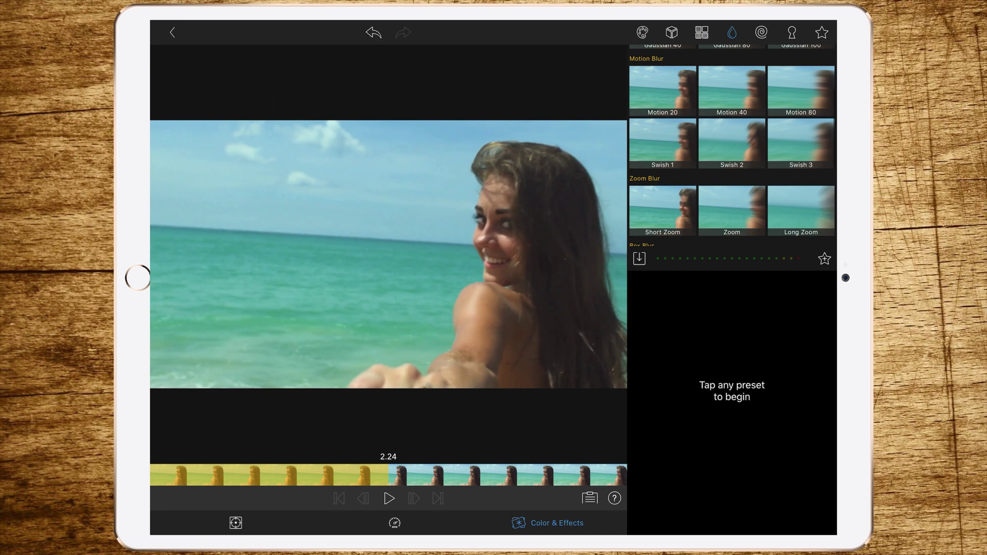
{"action": "left_click", "coordinate": [732, 208]}
{"action": "left_click_drag", "start_coordinate": [718, 350], "coordinate": [706, 351]}
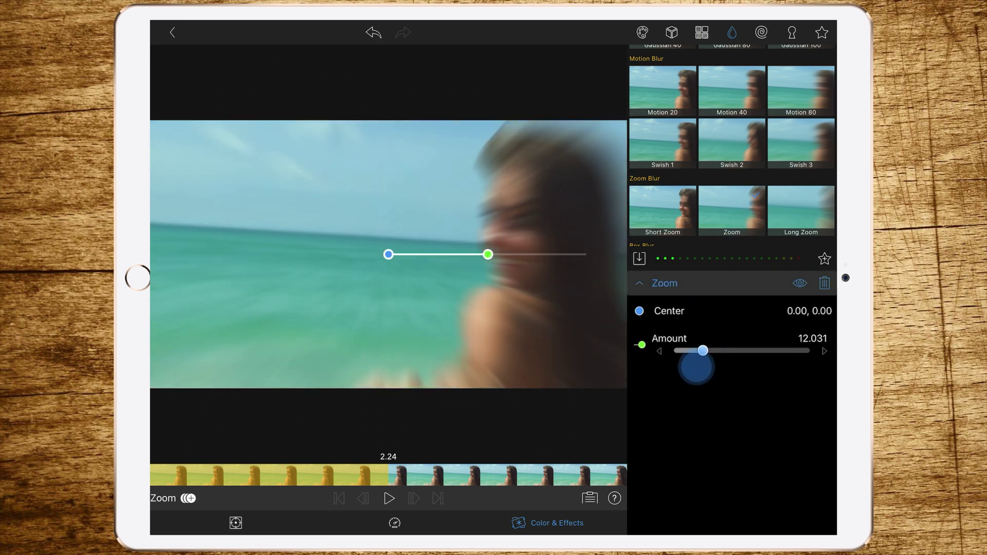
{"action": "left_click_drag", "start_coordinate": [388, 254], "coordinate": [620, 244]}
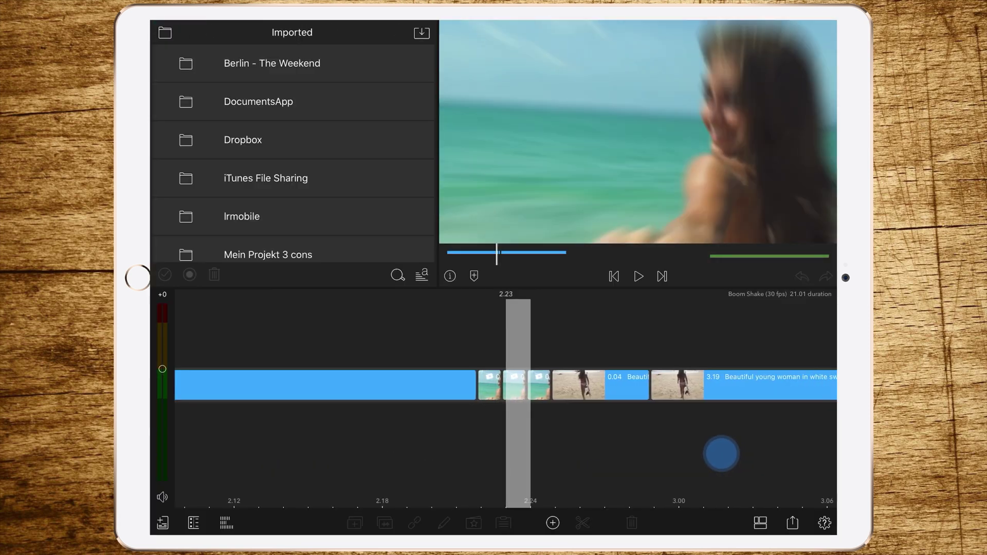
Apply a Motion blur with radius 40 to the short surfboard clip
{"action": "left_click_drag", "start_coordinate": [720, 453], "coordinate": [702, 455]}
{"action": "left_click", "coordinate": [558, 384]}
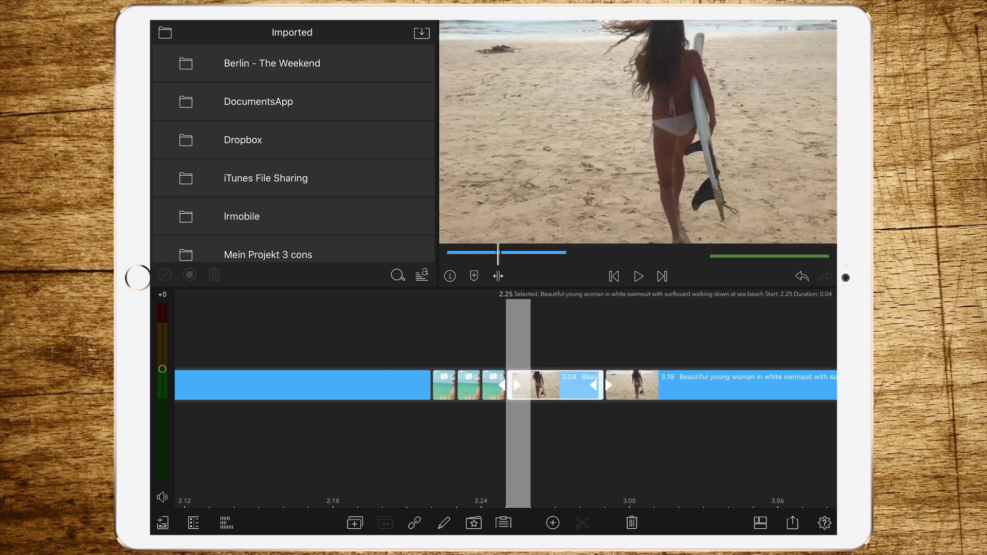
{"action": "double_click", "coordinate": [561, 379]}
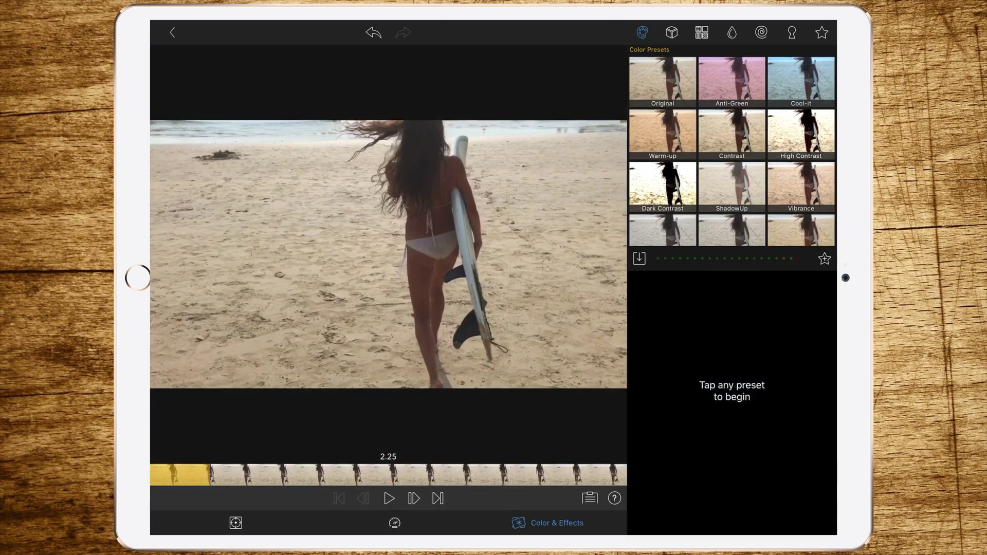
{"action": "left_click", "coordinate": [731, 32]}
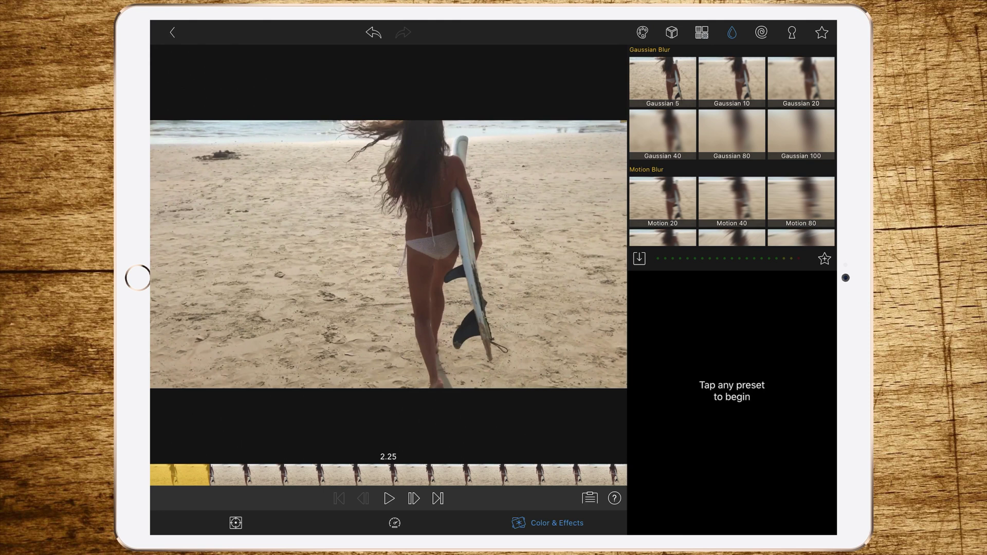
{"action": "left_click", "coordinate": [730, 201]}
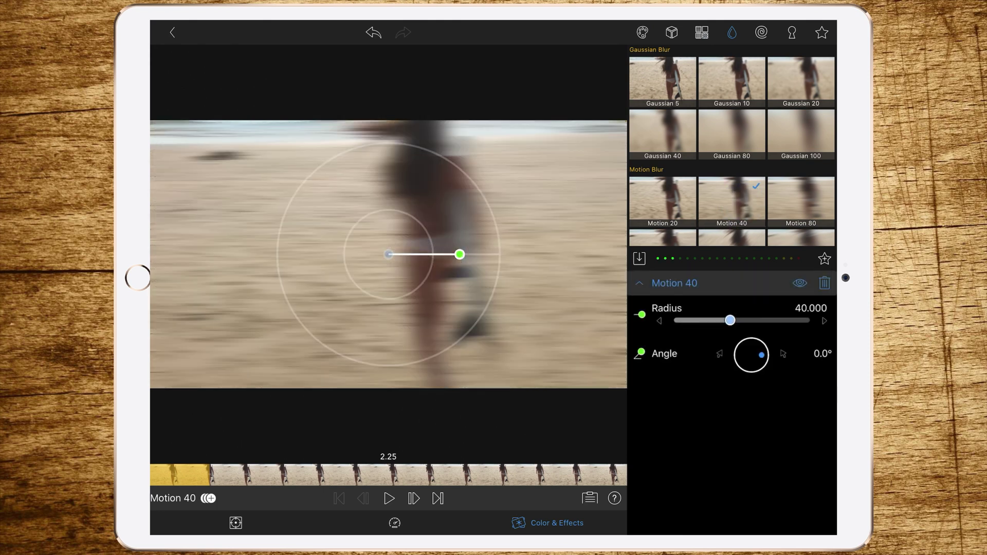
{"action": "left_click", "coordinate": [389, 255]}
Keyframe the blur from 40 at the clip start to 0 at 2.28, then preview the fade
{"action": "left_click", "coordinate": [208, 498]}
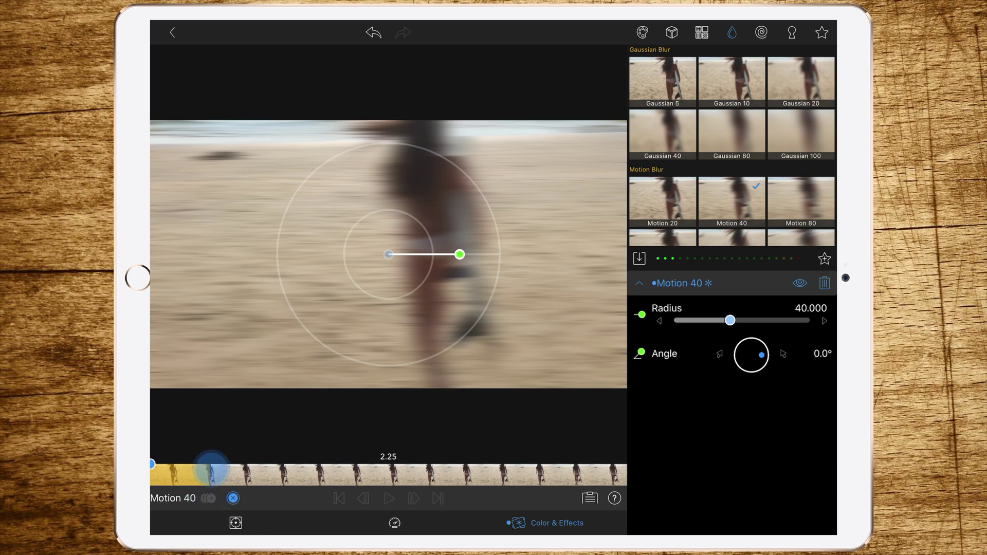
{"action": "left_click_drag", "start_coordinate": [220, 472], "coordinate": [547, 472]}
{"action": "left_click", "coordinate": [233, 498]}
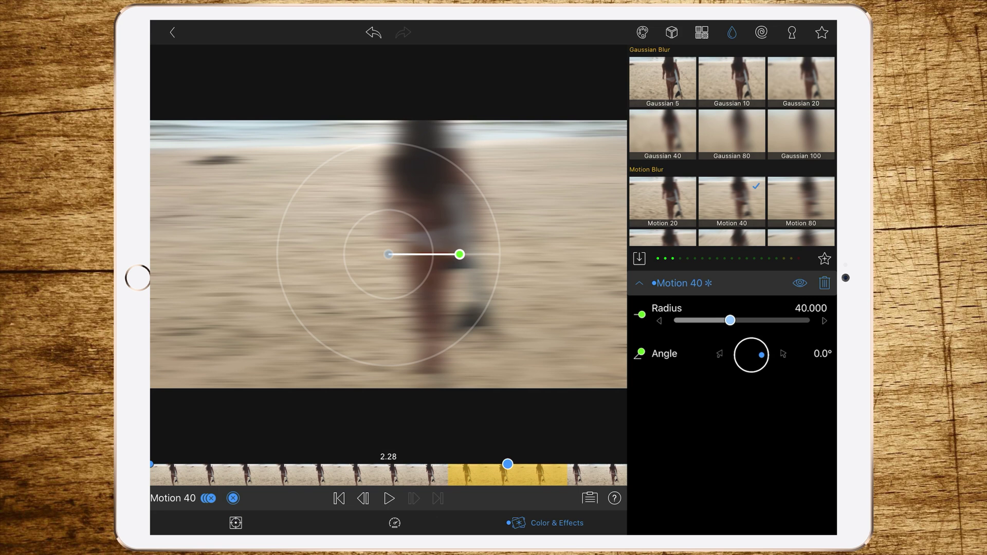
{"action": "left_click_drag", "start_coordinate": [730, 320], "coordinate": [670, 321]}
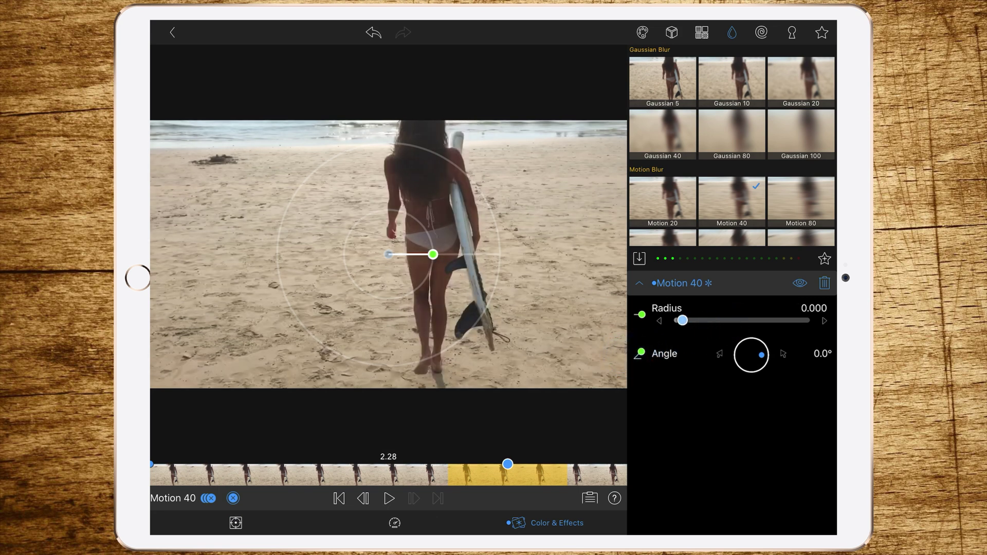
{"action": "left_click_drag", "start_coordinate": [411, 472], "coordinate": [154, 472]}
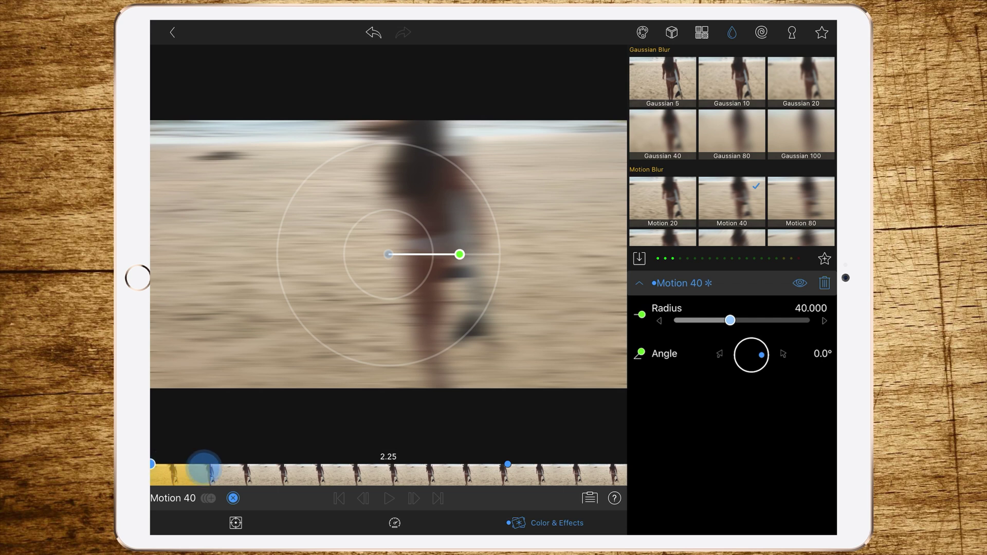
{"action": "mouse_move", "coordinate": [165, 468]}
{"action": "left_mouse_down"}
{"action": "mouse_move", "coordinate": [508, 469]}
{"action": "mouse_move", "coordinate": [155, 469]}
{"action": "mouse_move", "coordinate": [508, 467]}
{"action": "left_mouse_up"}
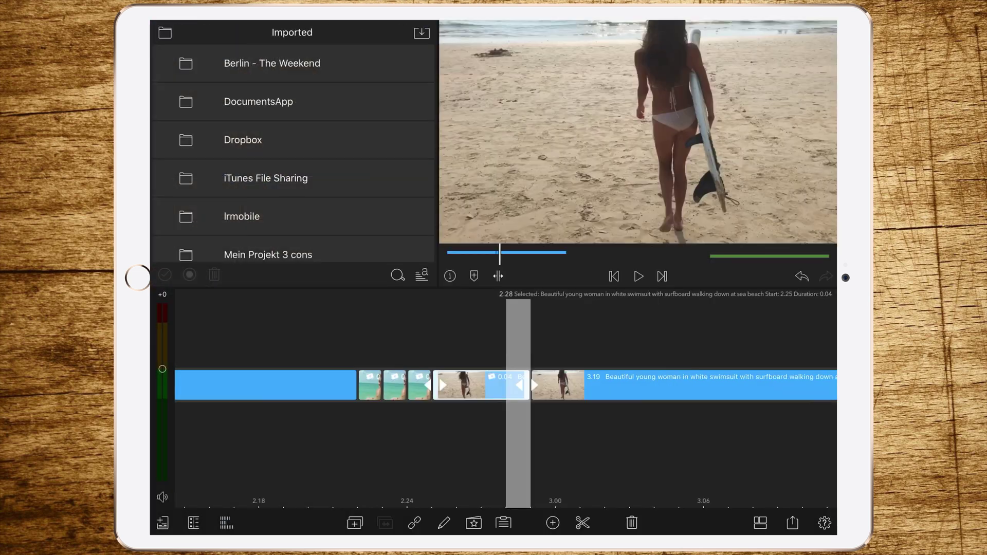
{"action": "mouse_move", "coordinate": [540, 452]}
{"action": "left_mouse_down"}
{"action": "mouse_move", "coordinate": [762, 459]}
{"action": "mouse_move", "coordinate": [602, 451]}
{"action": "mouse_move", "coordinate": [732, 452]}
{"action": "left_mouse_up"}
{"action": "left_click", "coordinate": [639, 277]}
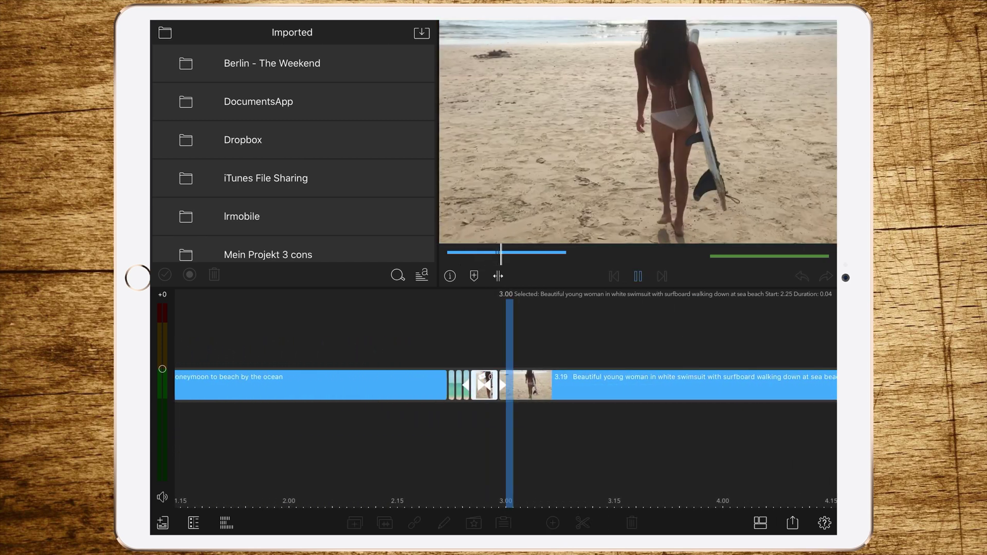
{"action": "left_click", "coordinate": [639, 276]}
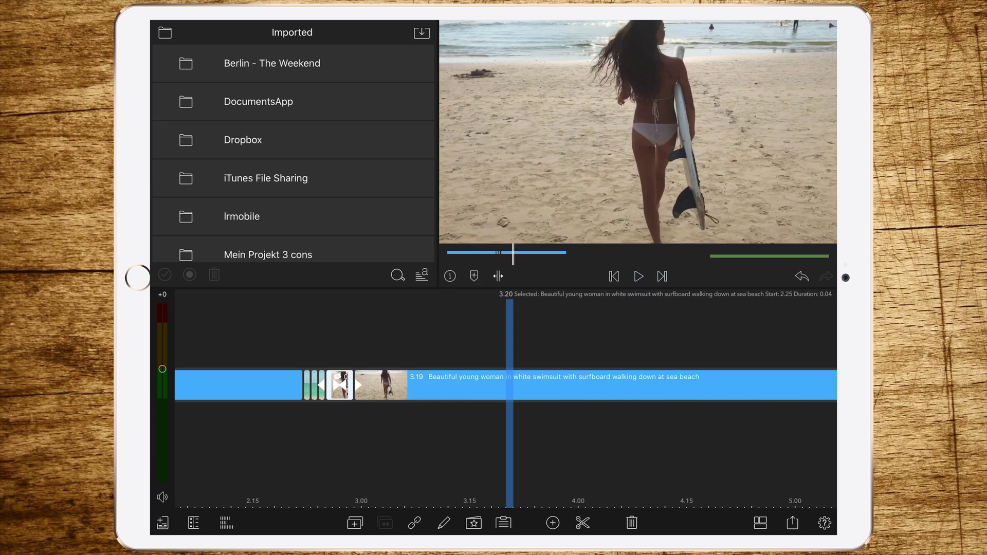
{"action": "scroll", "coordinate": [633, 386], "scroll_direction": "down", "scroll_amount": 5}
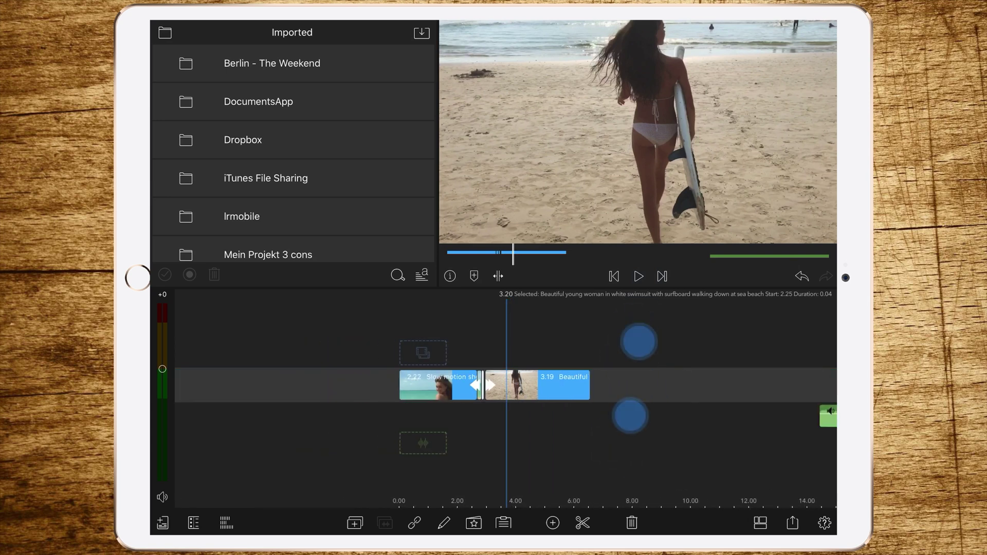
Place 'Coopex - I Miss You [NCS Release].mp3' at 0.00 beneath the clips and play it back
{"action": "left_click_drag", "start_coordinate": [632, 386], "coordinate": [417, 385]}
{"action": "left_click_drag", "start_coordinate": [647, 456], "coordinate": [286, 442]}
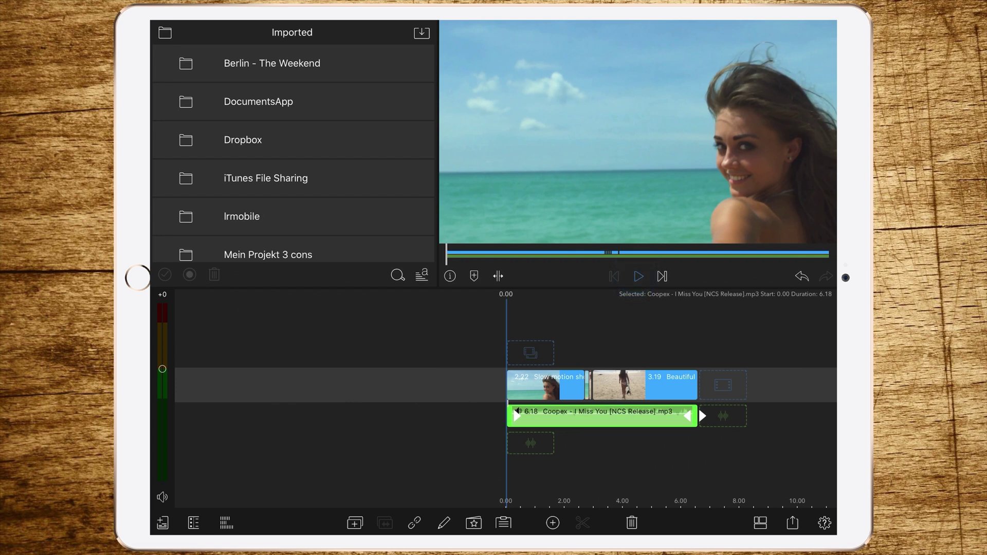
{"action": "key", "text": "space"}
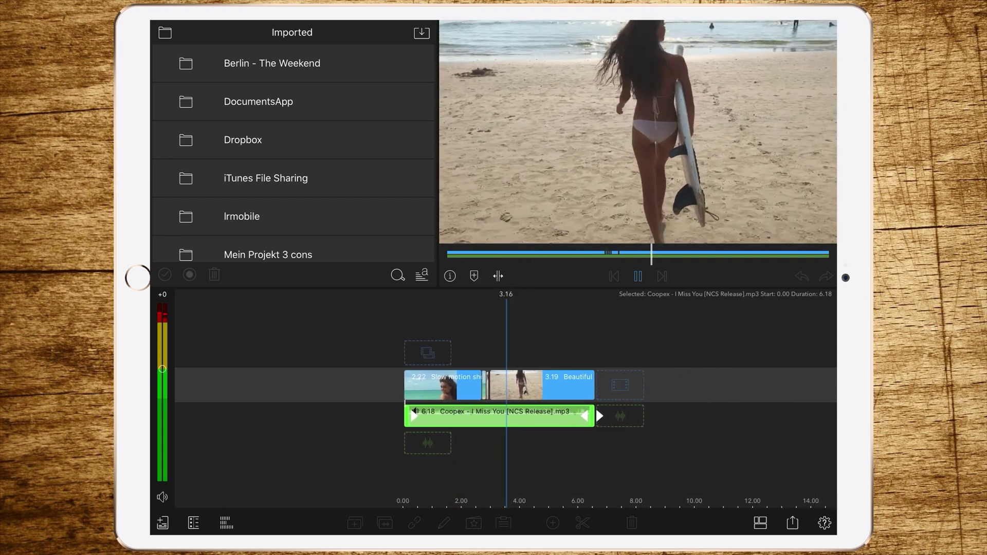
{"action": "key", "text": "space"}
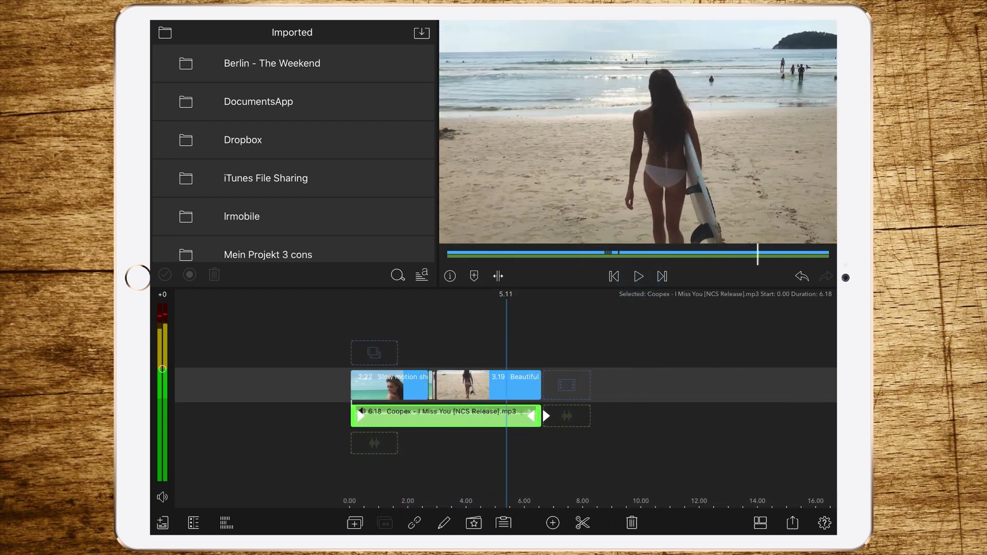